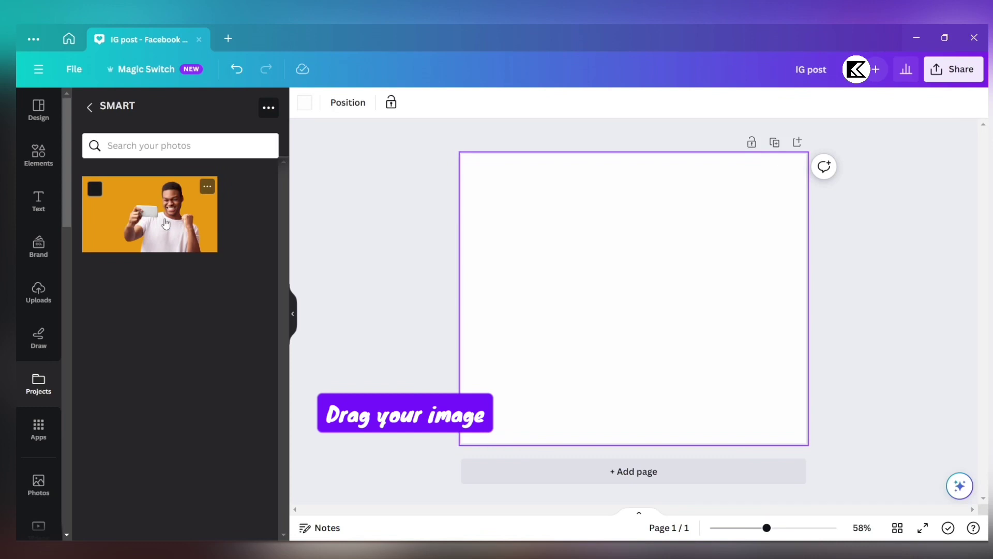
Place the photo of the man from the SMART folder on the page, enlarge it and position him centrally
drag(166, 223, 553, 279)
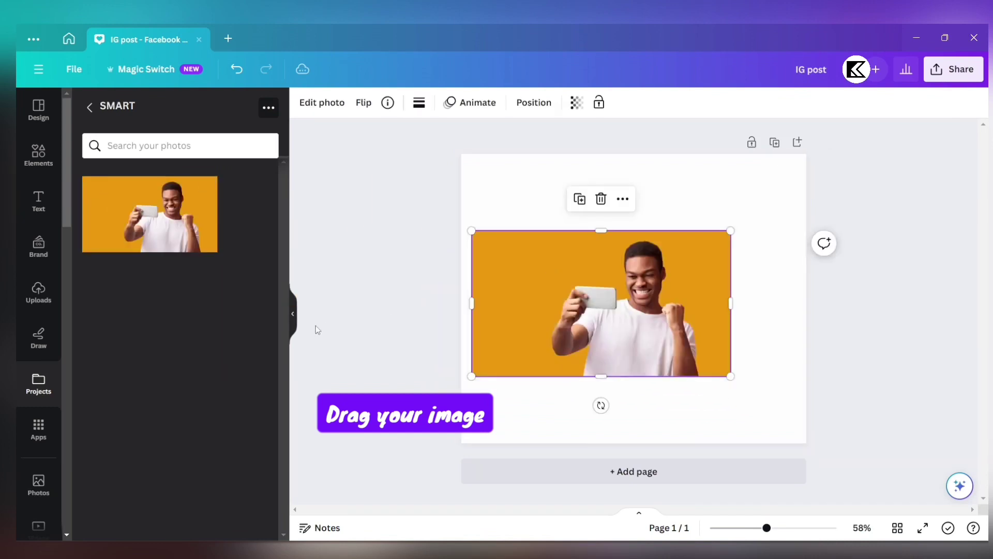
click(290, 315)
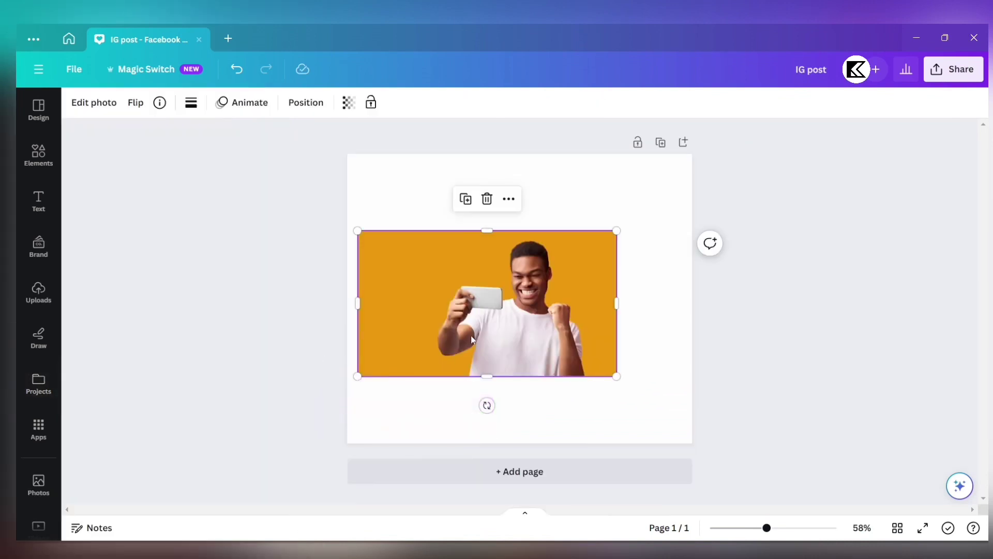
drag(470, 339, 419, 282)
drag(566, 322, 727, 423)
drag(655, 375, 602, 376)
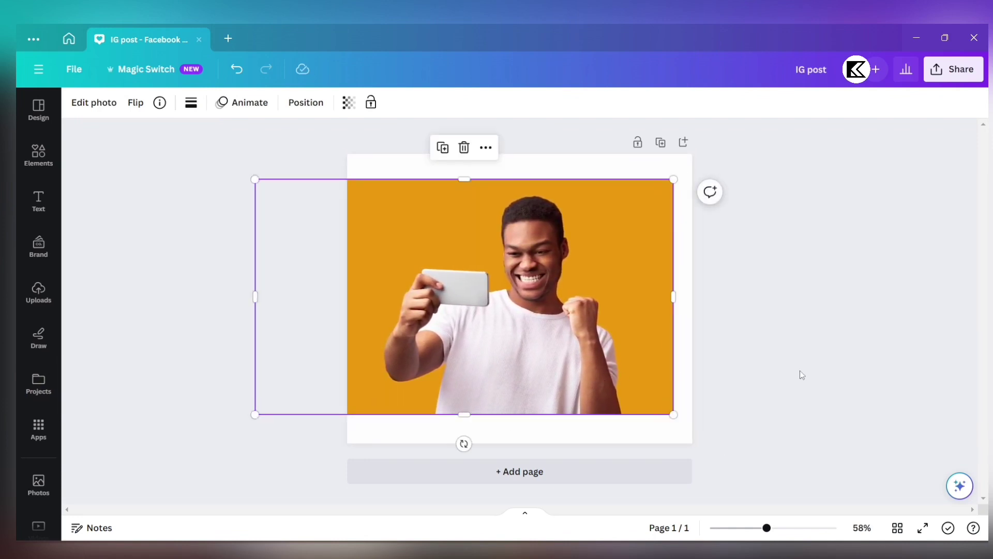
Remove the orange background from the man's photo with BG Remover
click(93, 102)
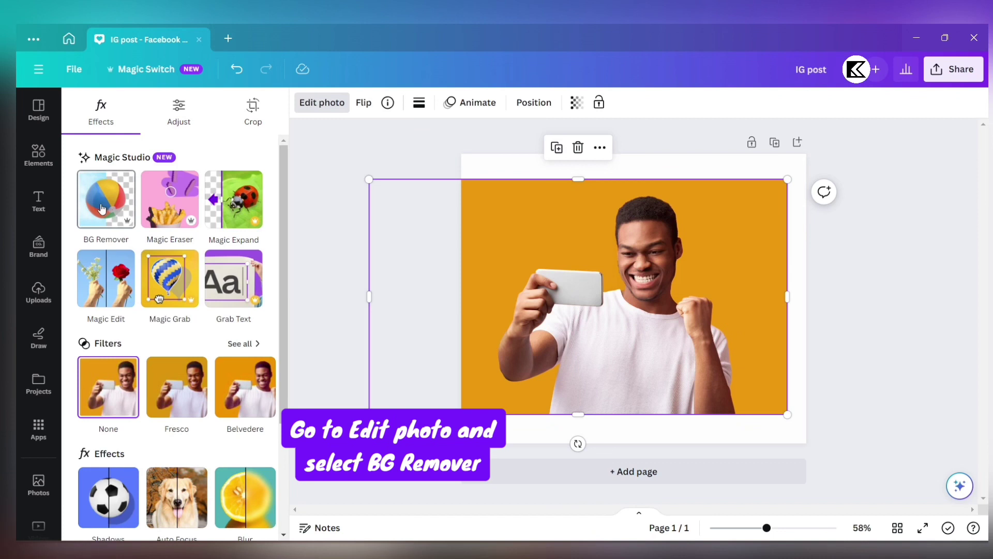
click(102, 209)
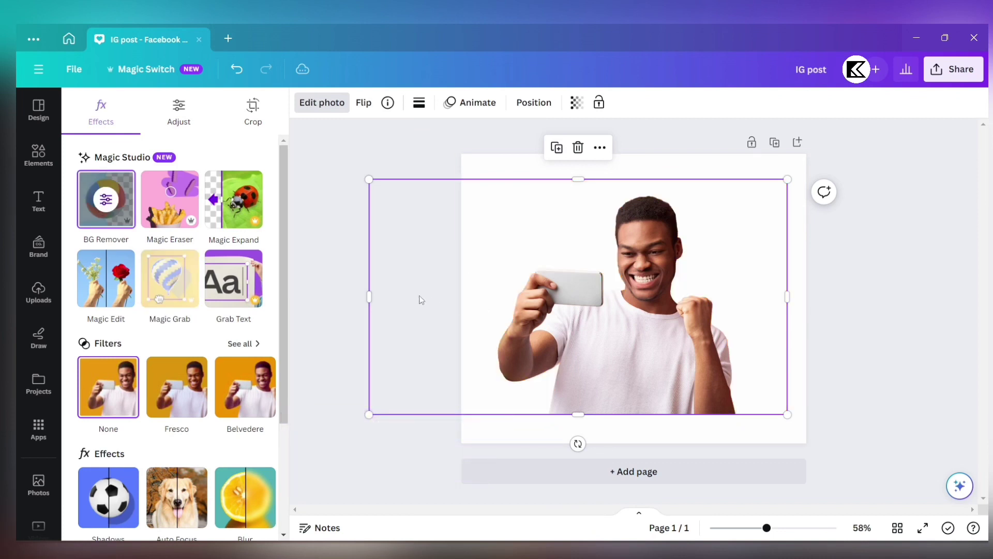
click(335, 294)
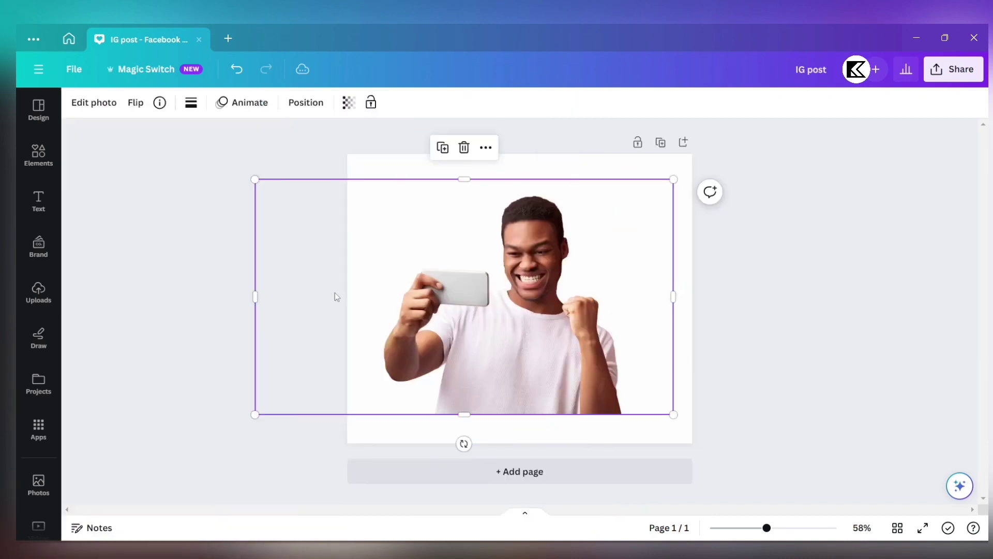
Enlarge the cutout photo slightly and crop away the empty area beside the man so it fits within the page
click(832, 302)
click(587, 316)
drag(671, 414, 692, 425)
click(802, 382)
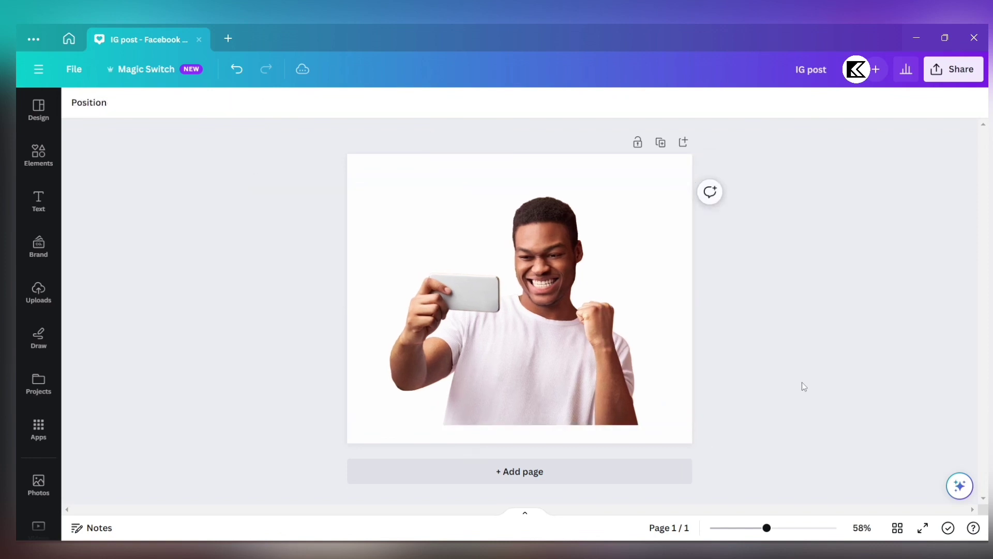
click(270, 309)
drag(256, 304, 376, 328)
click(833, 367)
Change the page background to the solid dark violet from the default colors
click(358, 325)
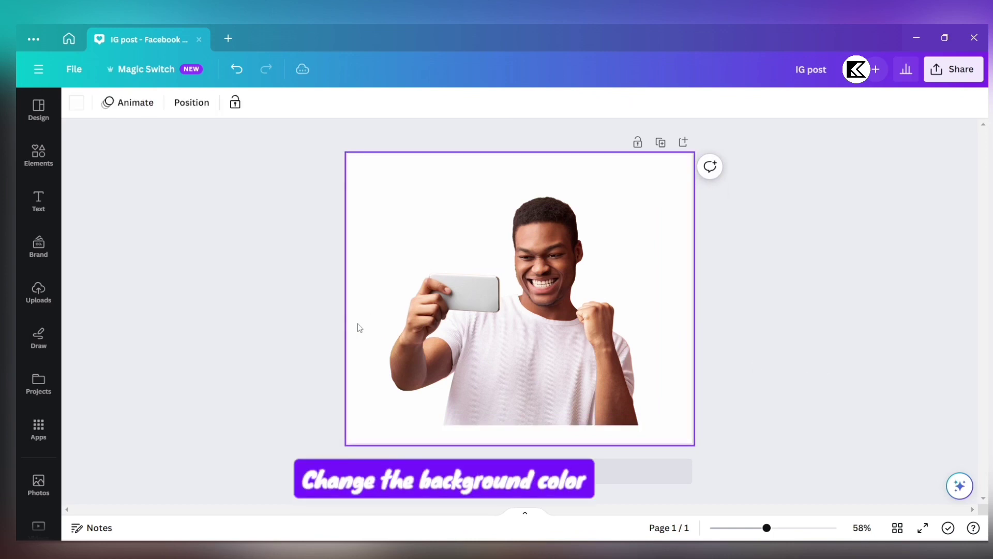
click(77, 103)
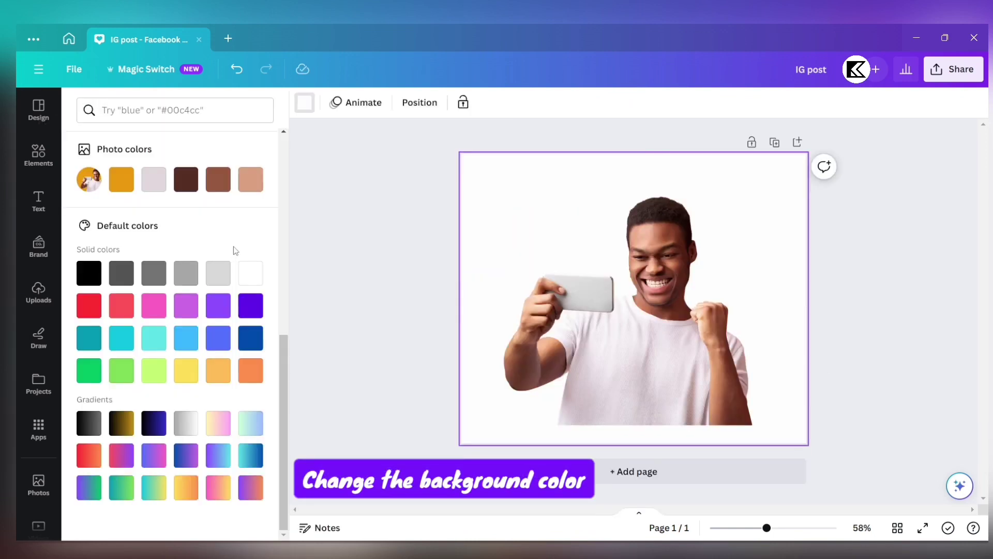
click(217, 344)
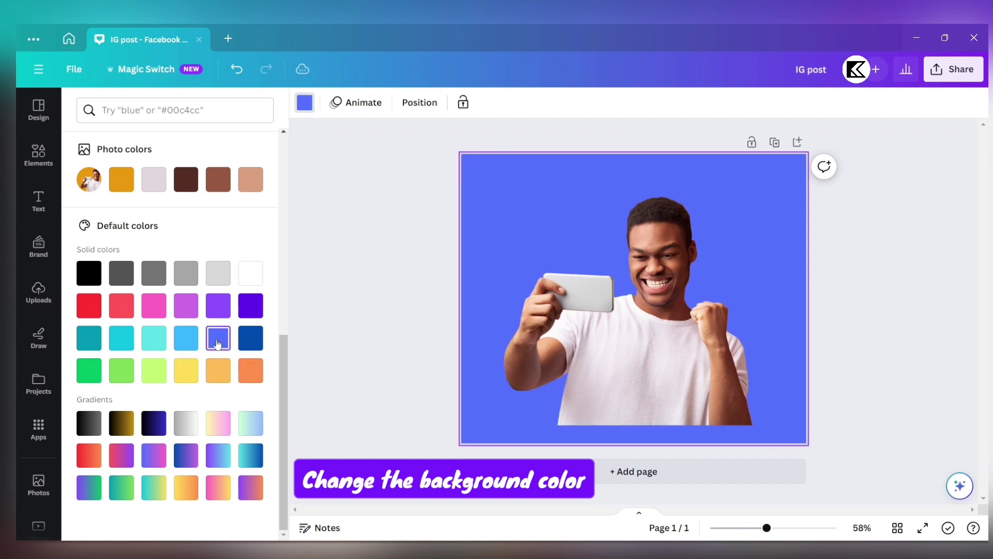
click(247, 338)
click(249, 307)
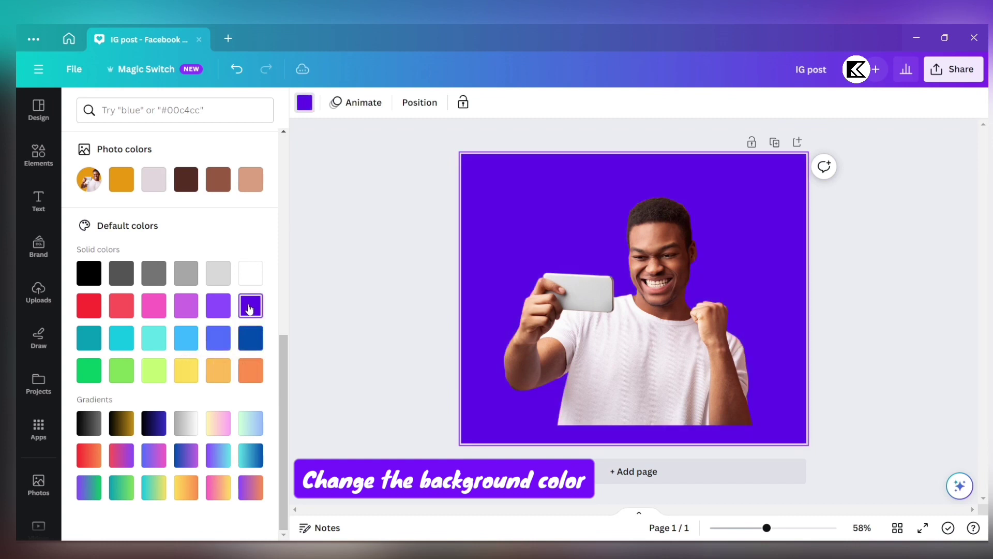
click(351, 305)
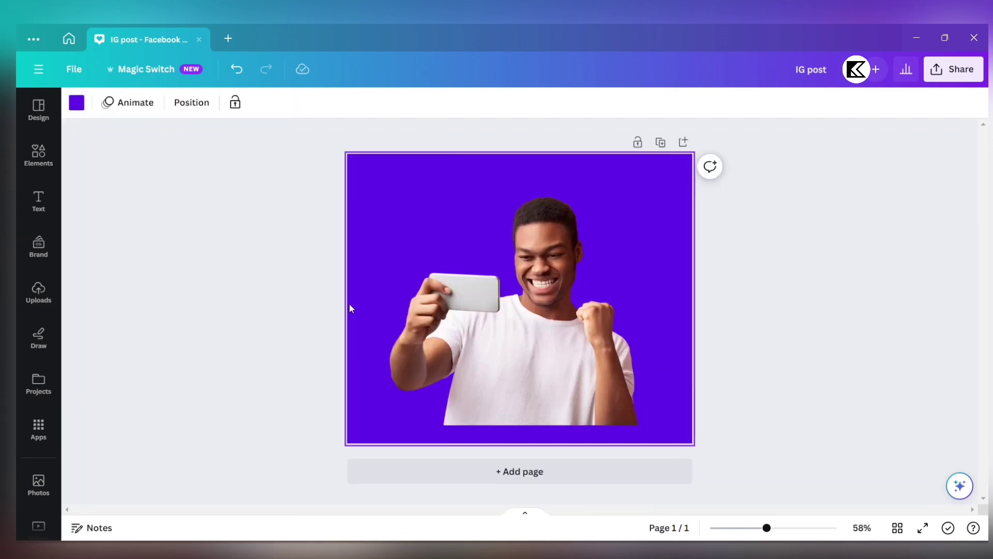
Move the photo slightly so that it is vertically centered on the page
click(525, 316)
drag(526, 316, 520, 314)
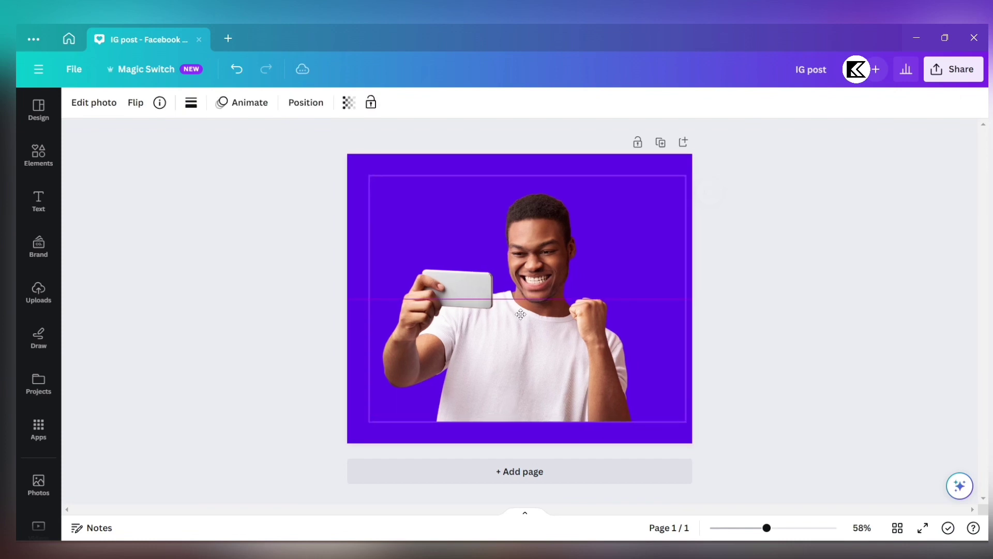
click(807, 315)
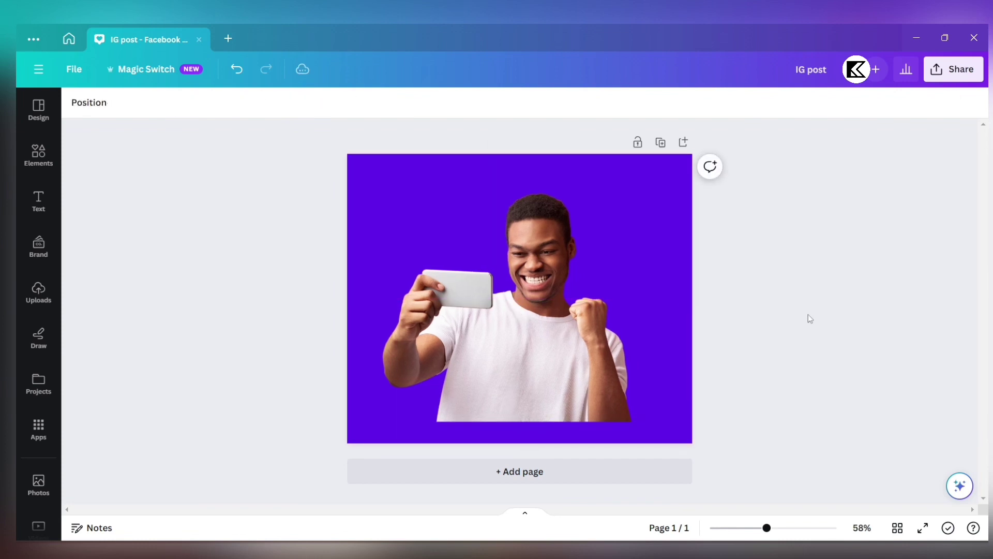
click(555, 319)
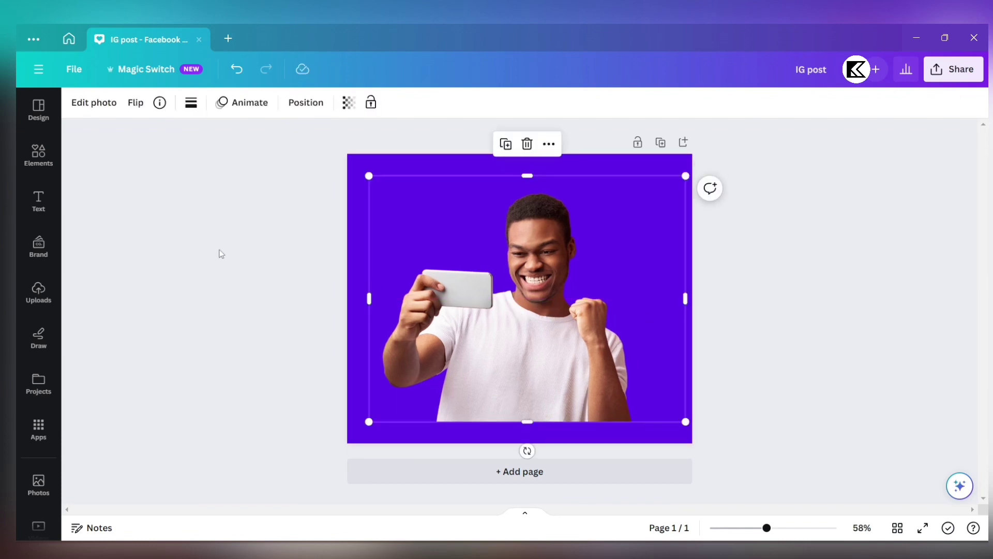
click(187, 237)
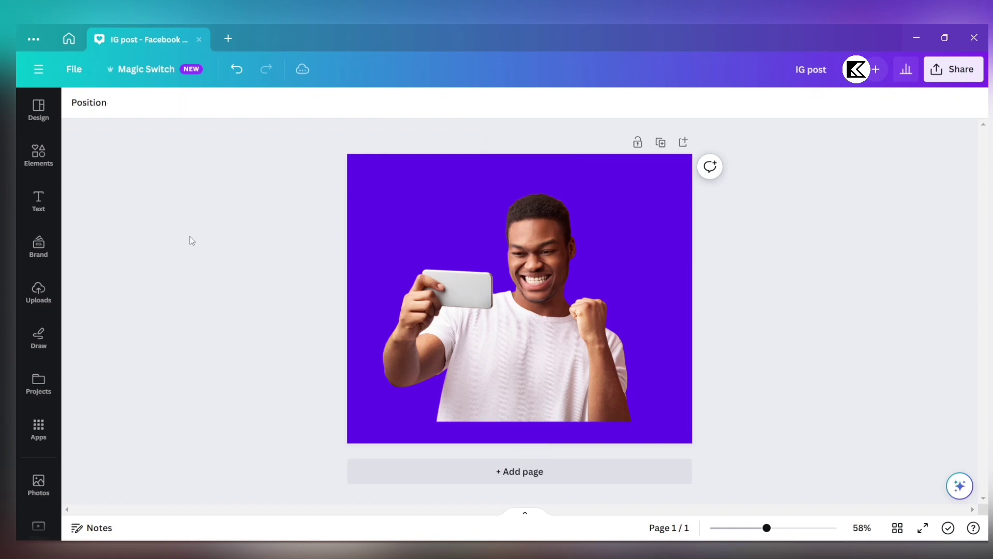
Search the elements for "instagram frame" and add the white post frame graphic with the red heart
click(40, 161)
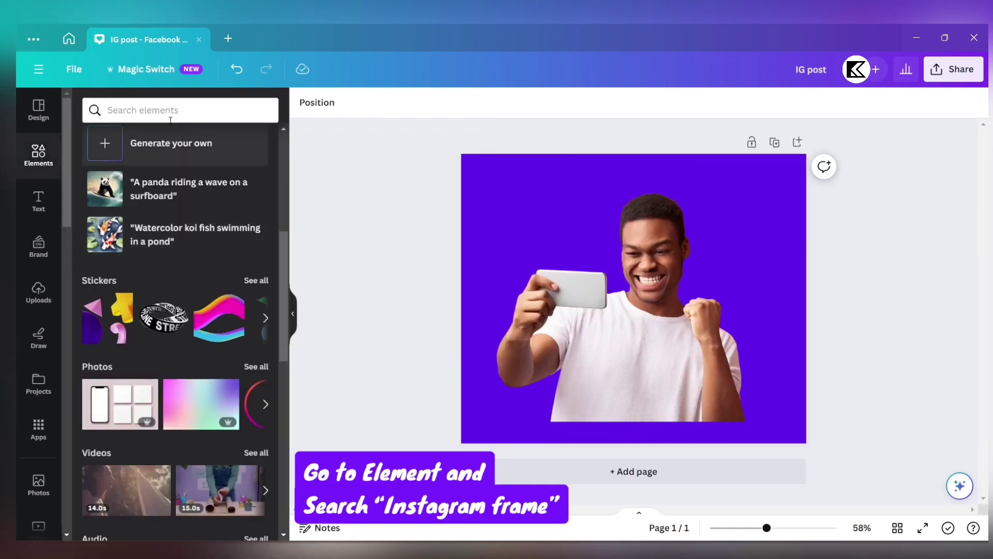
click(168, 114)
text(ins)
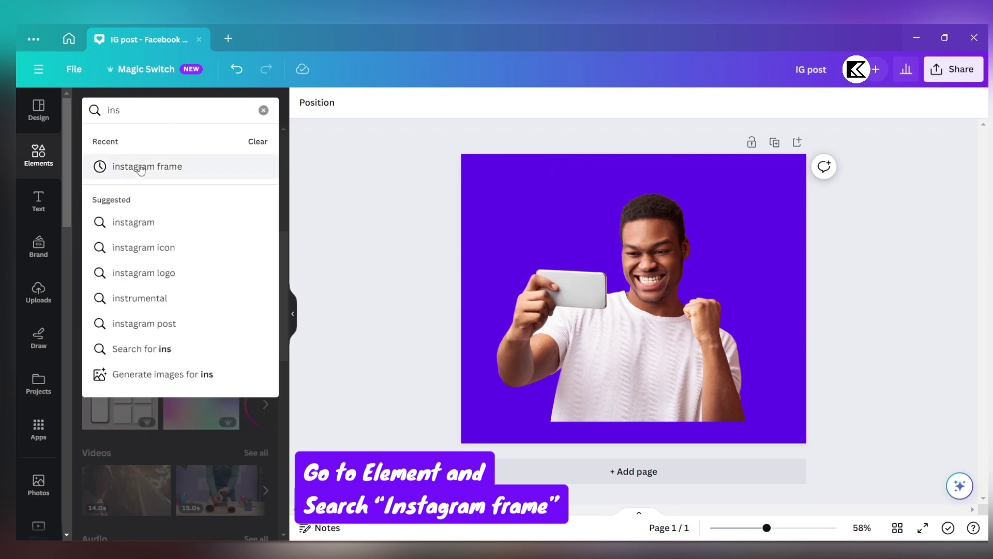
click(141, 169)
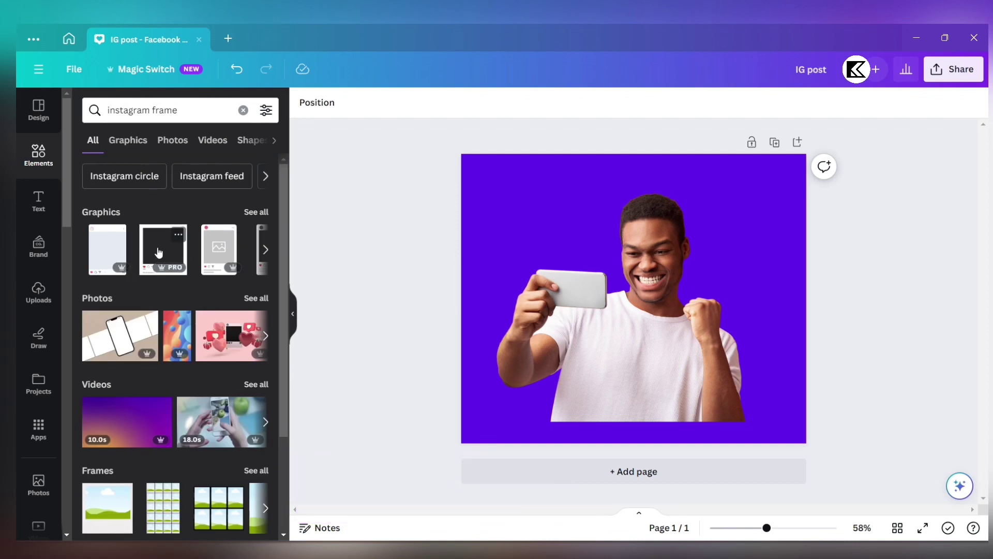
click(158, 251)
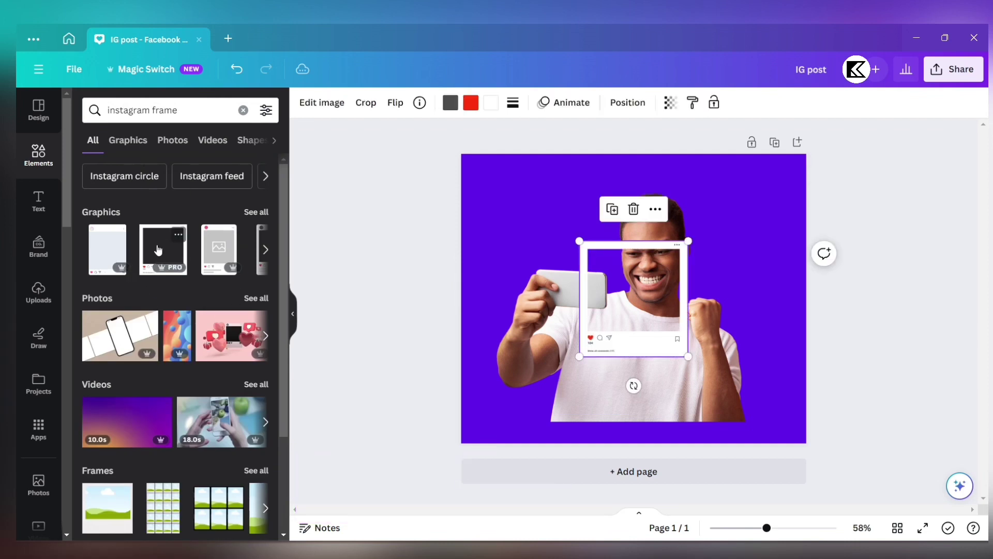
click(295, 313)
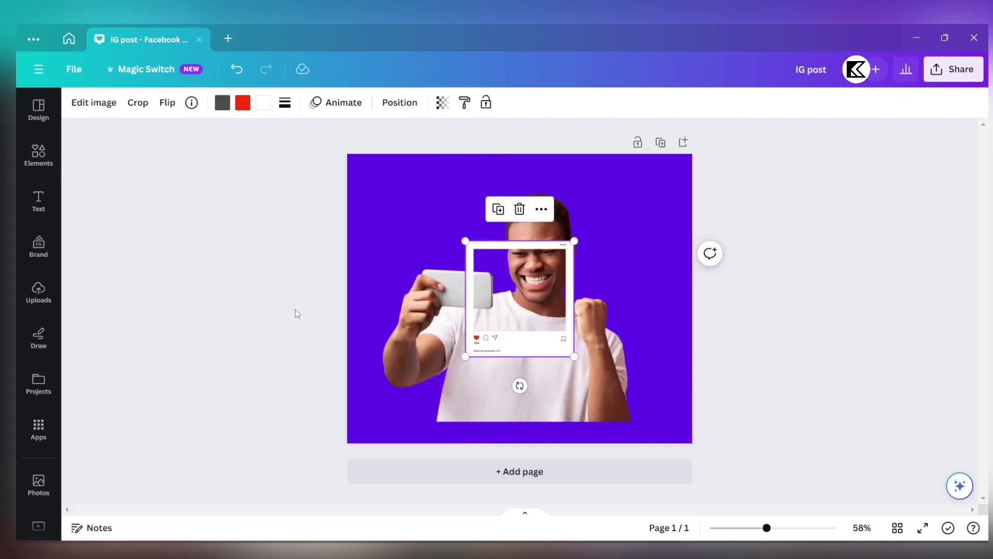
Enlarge the Instagram frame to nearly the page height over the man, and scale his photo down to fit its opening
drag(548, 332, 612, 434)
drag(564, 381, 574, 365)
click(635, 405)
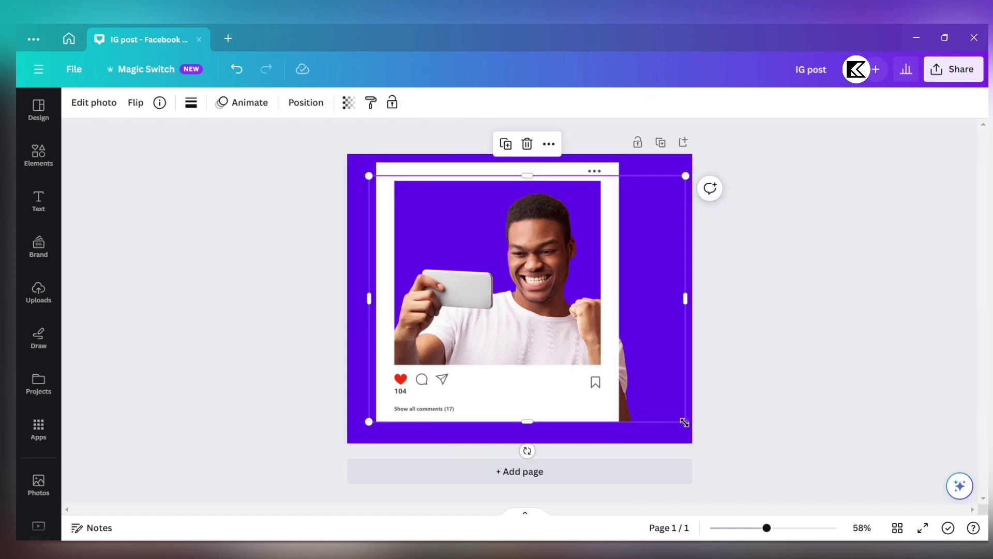
drag(684, 418, 630, 359)
click(822, 362)
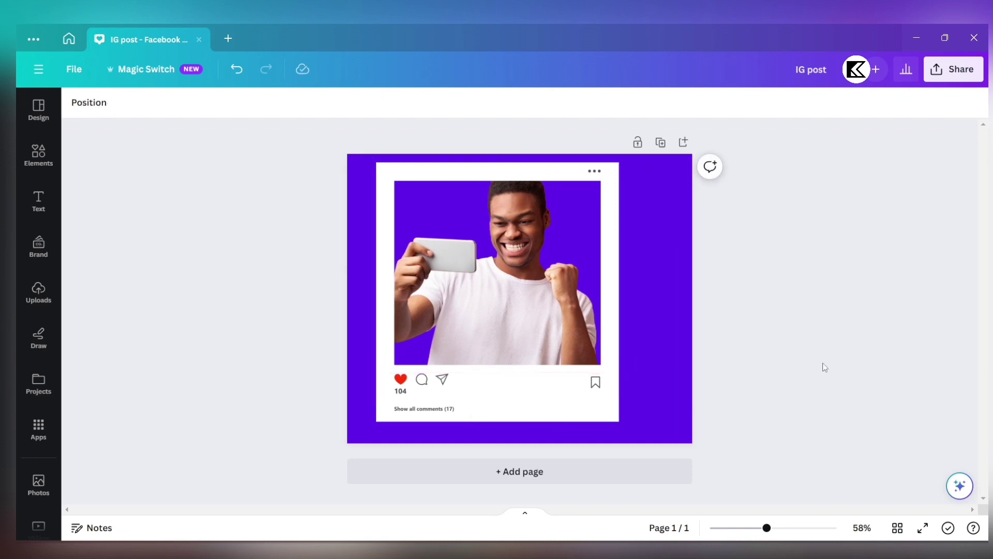
Duplicate the man's photo and align the copy exactly over the original, in front of the frame
click(645, 319)
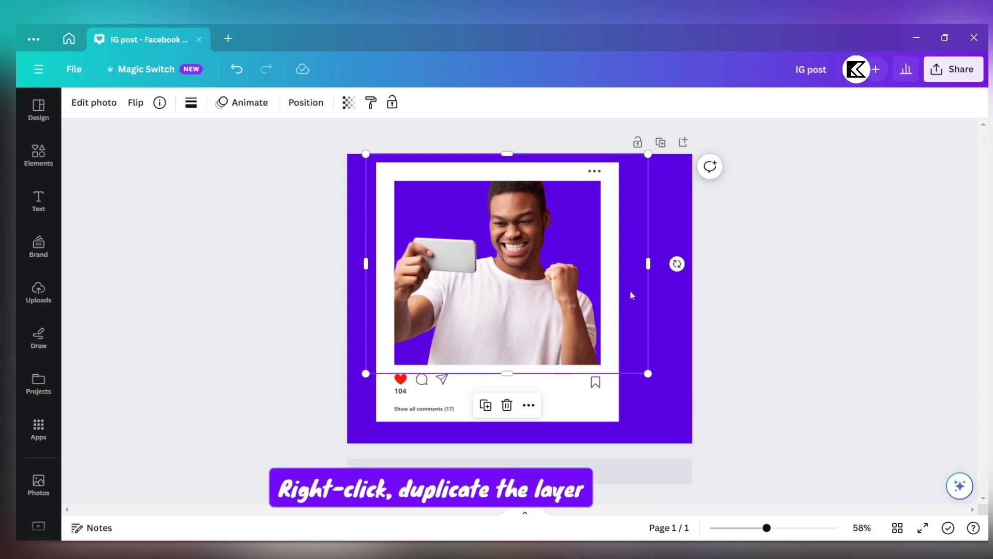
right_click(629, 292)
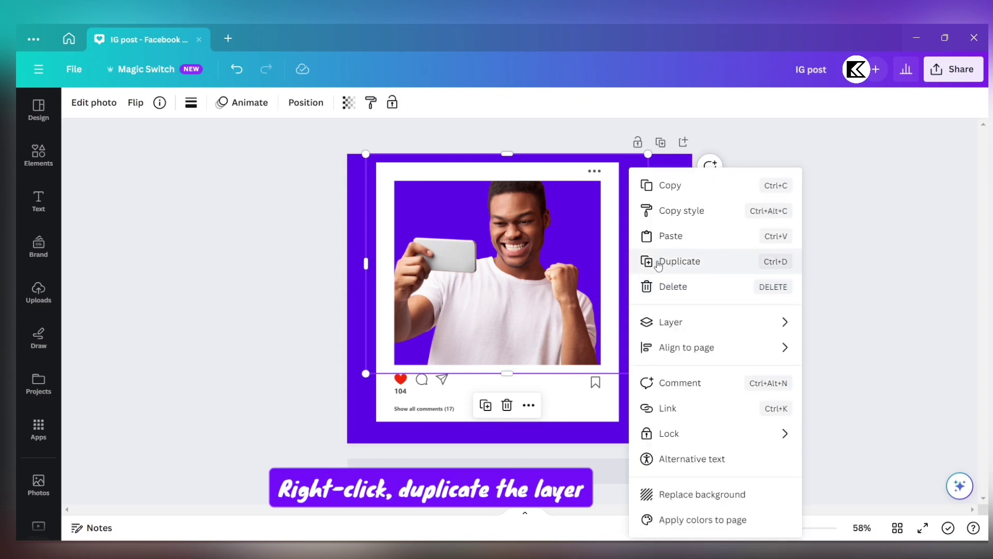
click(676, 262)
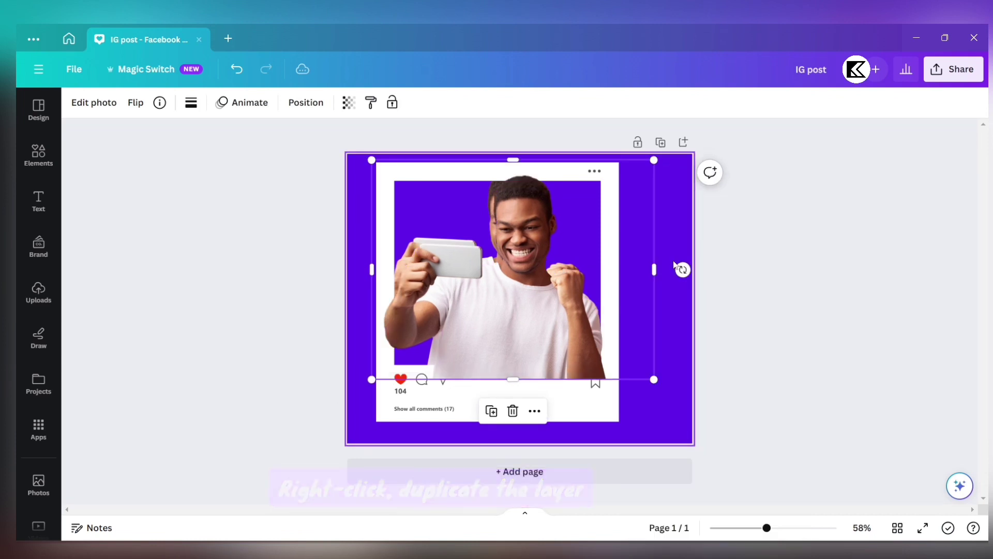
drag(573, 327, 570, 318)
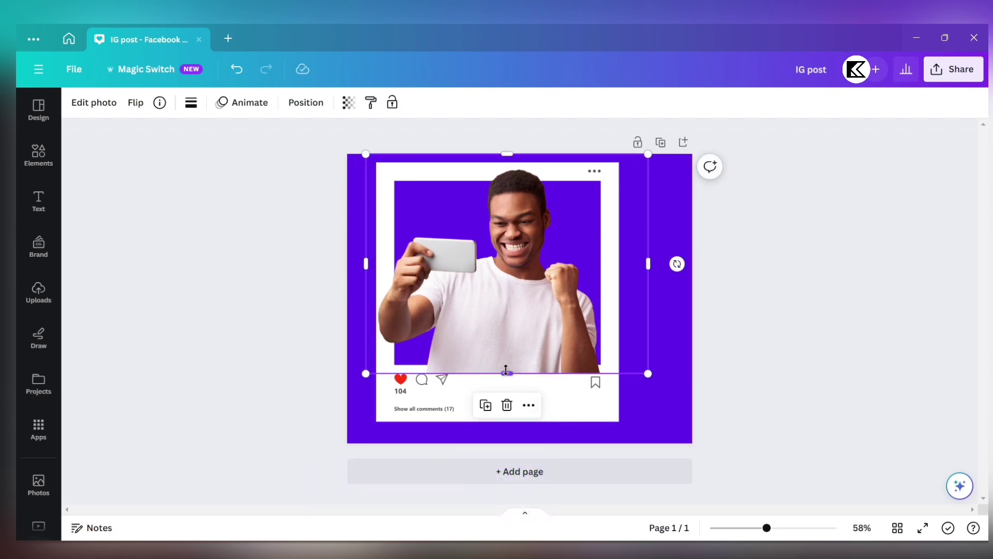
Crop the bottom of the duplicated photo to the lower edge of the frame's opening
mouse_move(509, 372)
mouse_down()
mouse_move(512, 352)
mouse_move(517, 361)
mouse_up()
click(726, 362)
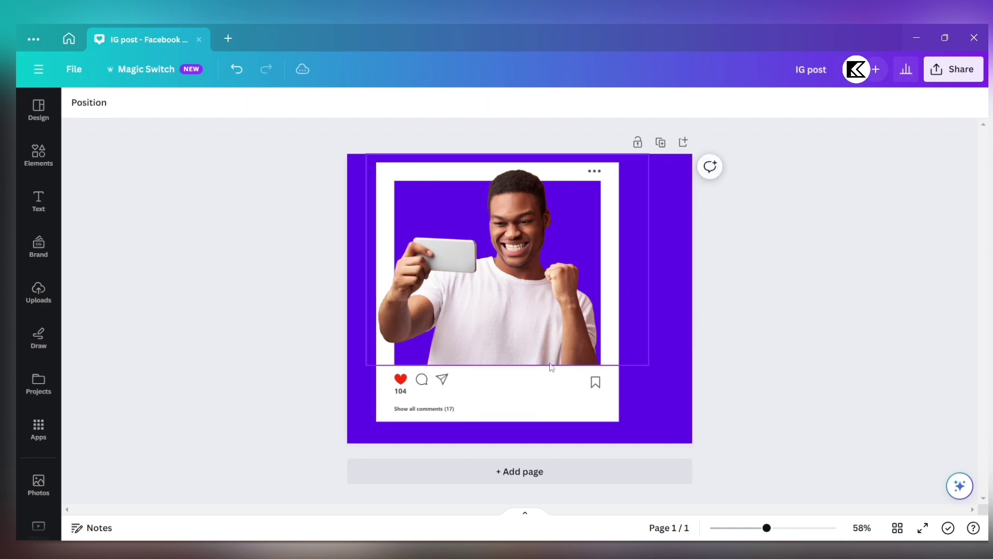
click(537, 297)
mouse_move(560, 309)
mouse_down()
mouse_move(522, 347)
mouse_move(532, 372)
mouse_move(560, 307)
mouse_up()
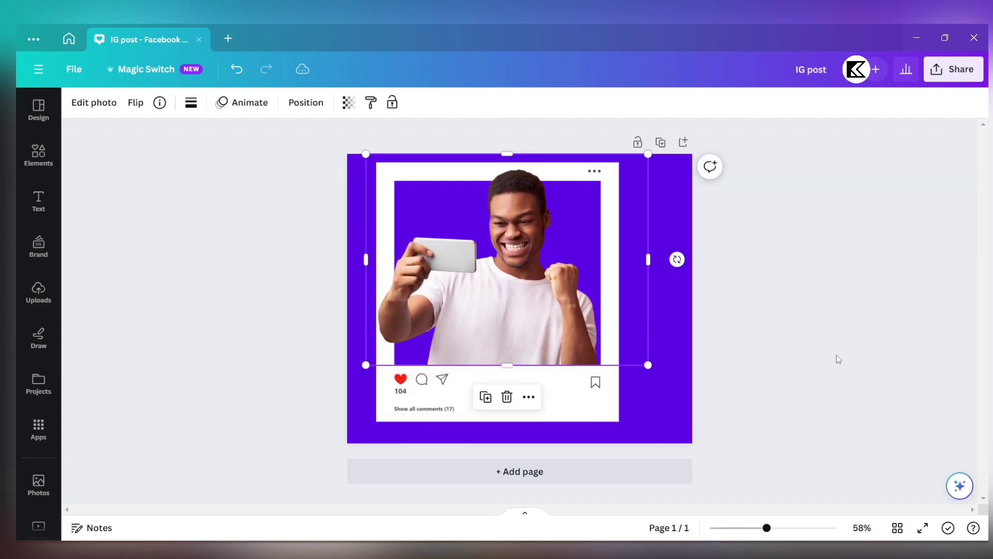
Select the frame and both photos together, scale them down slightly and center them on the page
drag(756, 436, 481, 269)
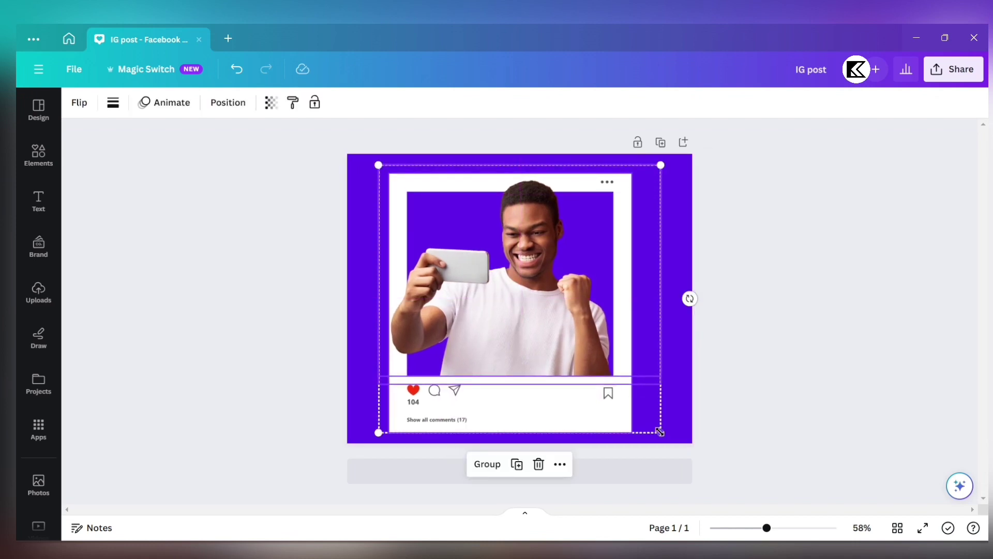
drag(661, 431, 615, 387)
drag(553, 353, 573, 373)
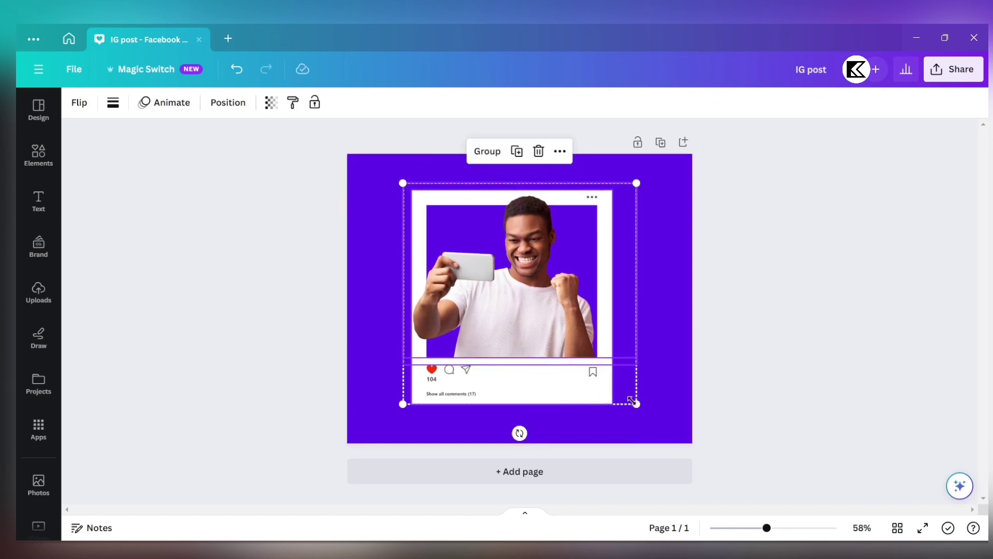
drag(638, 400, 658, 425)
drag(591, 413, 579, 401)
click(775, 358)
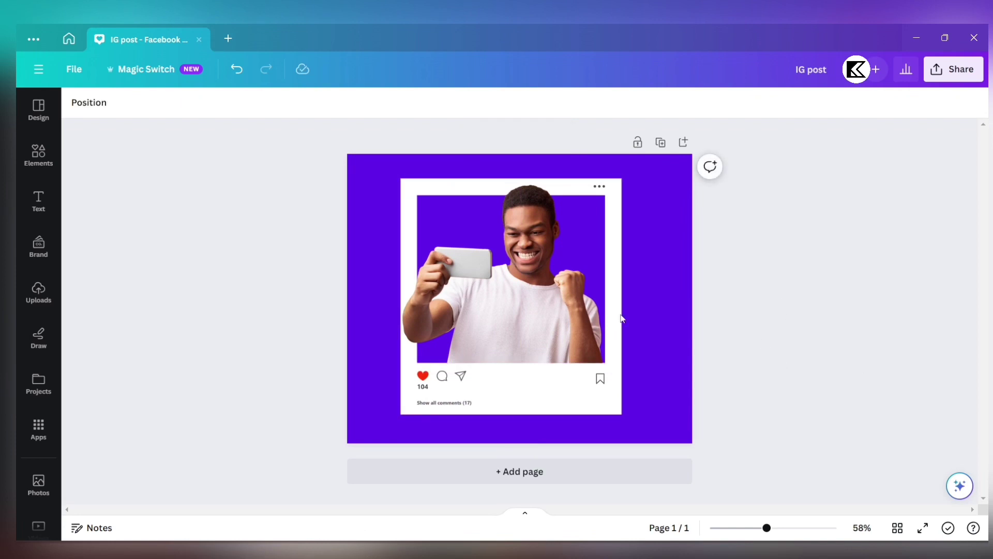
Search the elements for "shadow" and add the first soft oval shadow graphic to the page
click(47, 176)
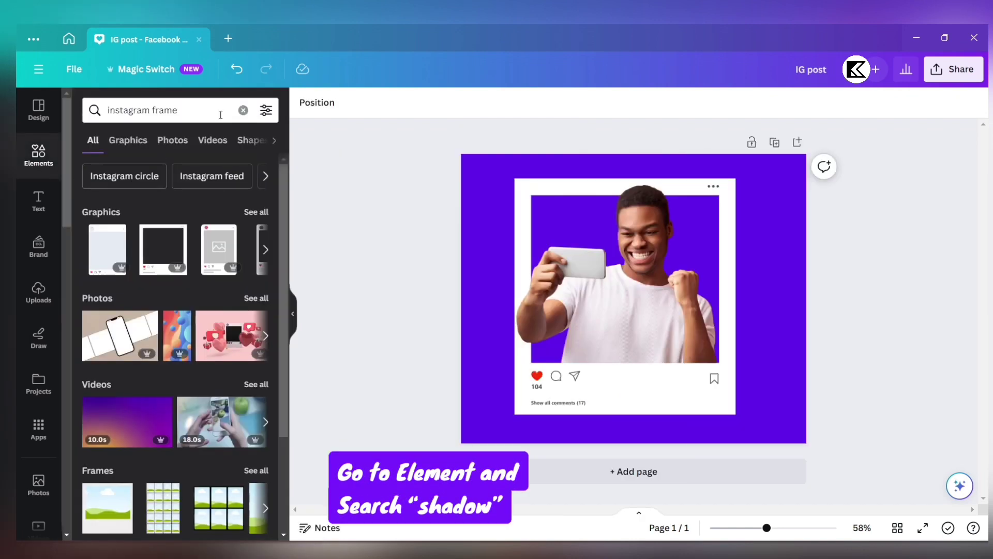
click(244, 108)
text(s)
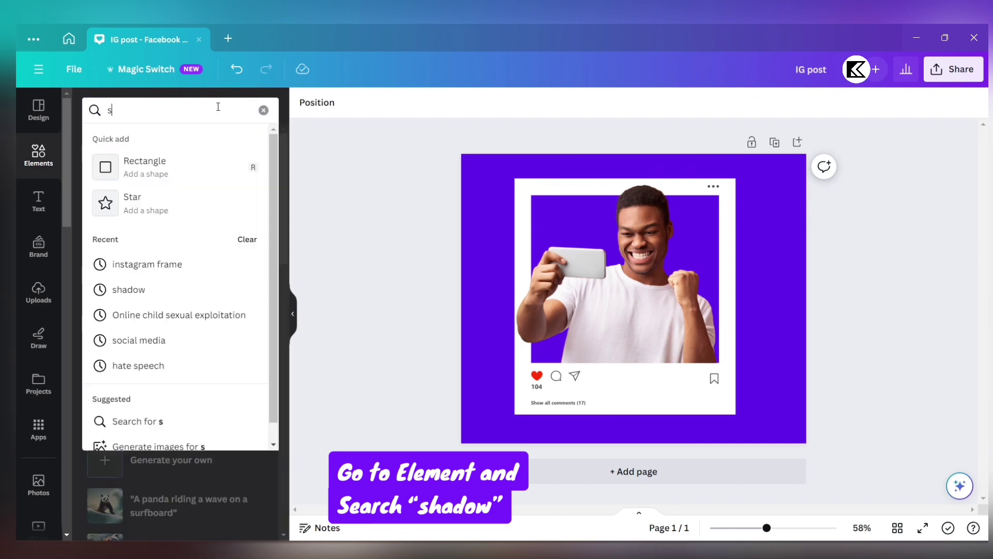
text(hadow)
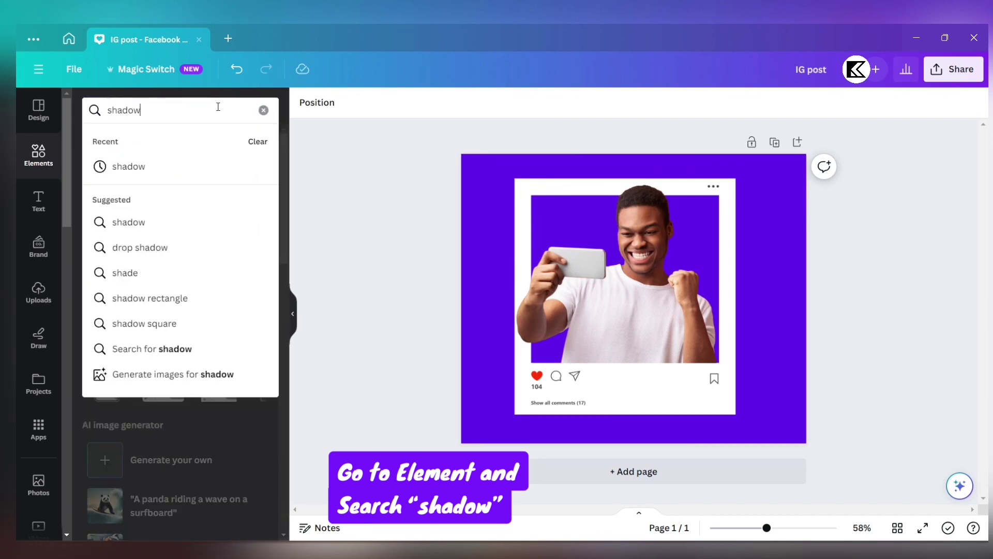
click(186, 164)
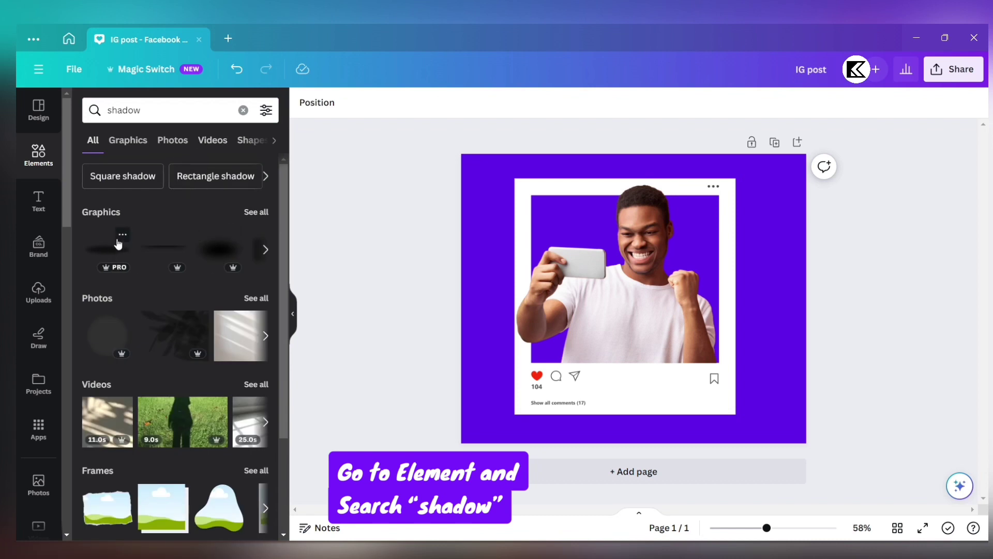
click(108, 255)
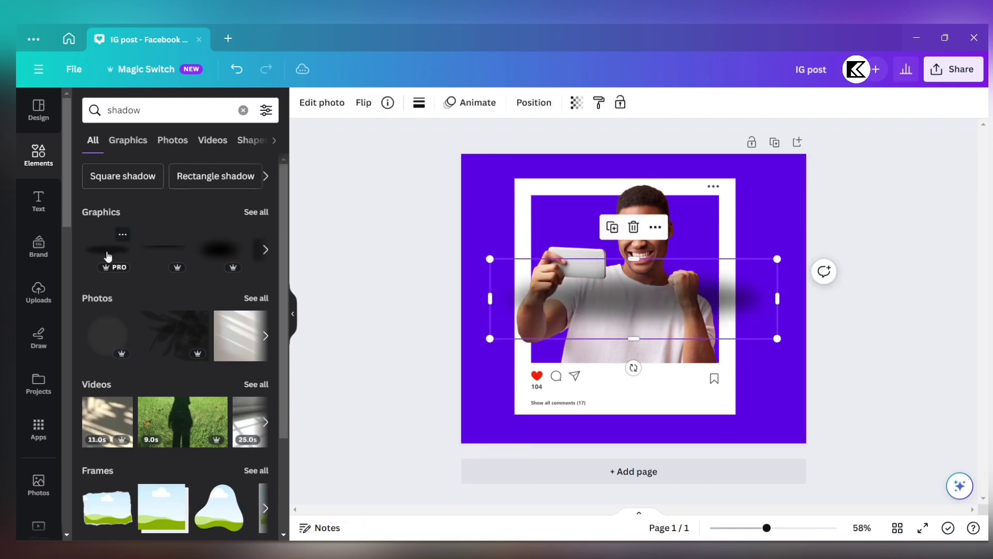
click(293, 313)
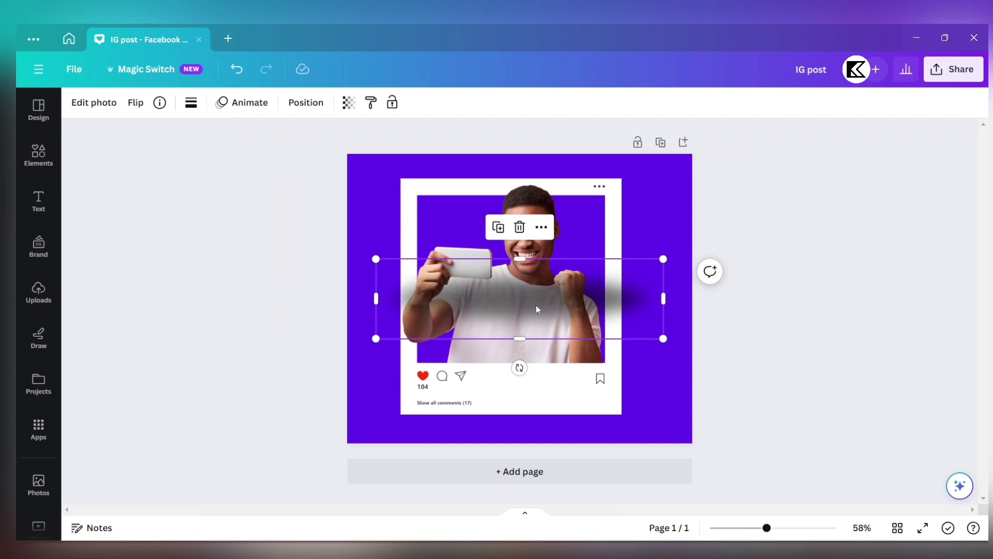
Move the shadow down over the lower part of the Instagram frame and send it to the back
drag(536, 309, 521, 399)
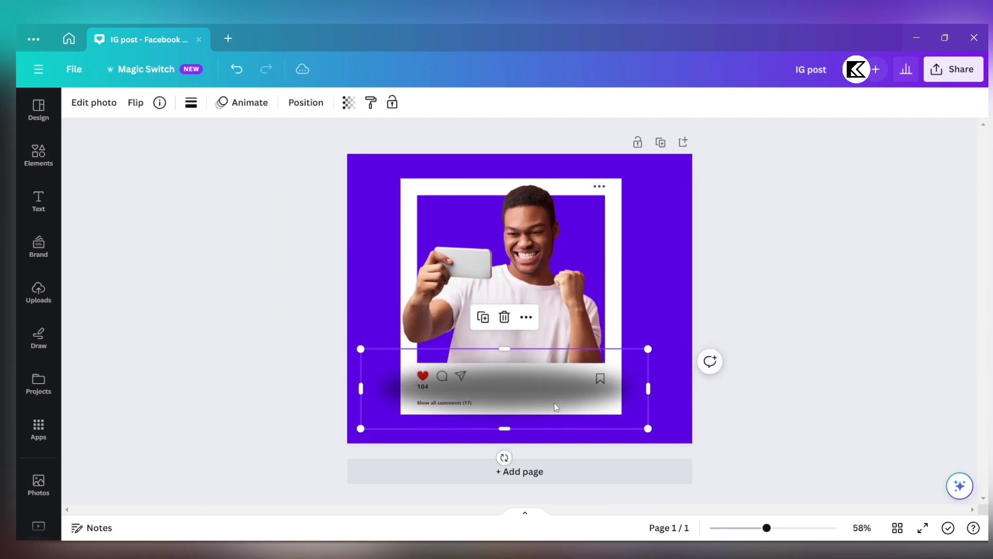
right_click(552, 402)
mouse_move(596, 323)
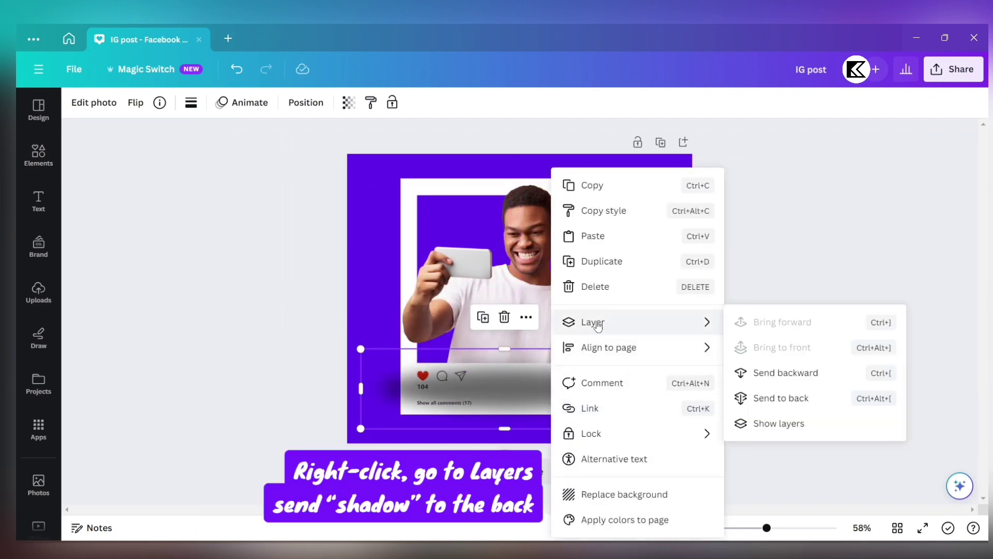
click(782, 400)
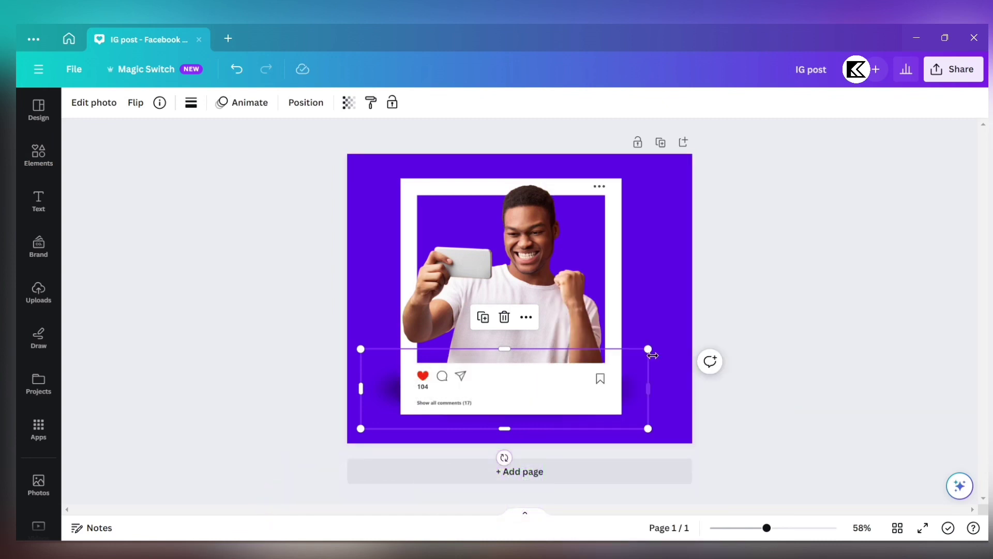
Resize the shadow and shift it down so it peeks out beneath the frame's bottom edge
mouse_move(646, 350)
mouse_down()
mouse_move(605, 362)
mouse_move(658, 346)
mouse_up()
drag(647, 387, 646, 400)
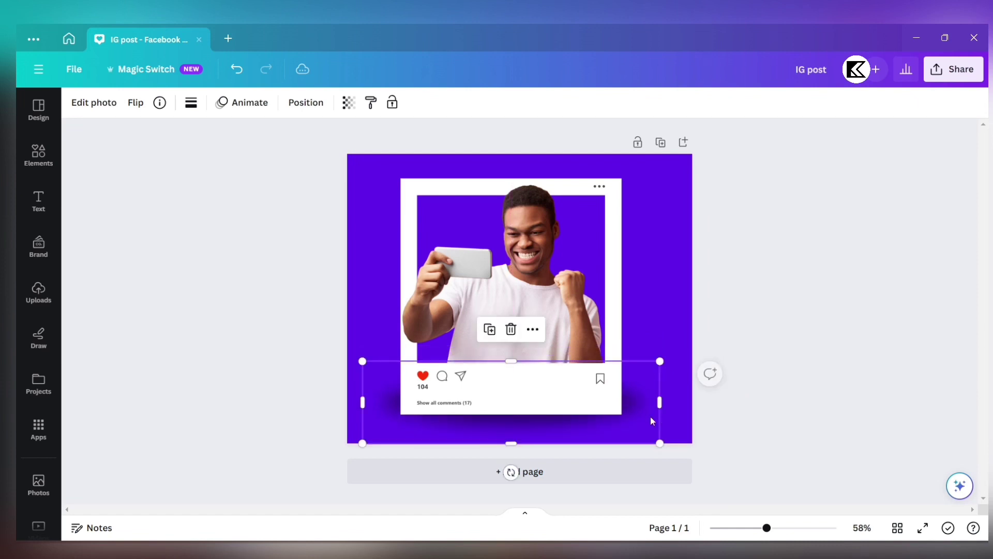
mouse_move(653, 443)
mouse_down()
mouse_move(633, 439)
mouse_move(637, 426)
mouse_move(646, 443)
mouse_move(625, 421)
mouse_up()
click(769, 410)
Select the frame, both photos and the shadow together, scale them down slightly and center them on the page
drag(742, 442, 333, 160)
drag(651, 445, 641, 430)
drag(583, 377, 590, 376)
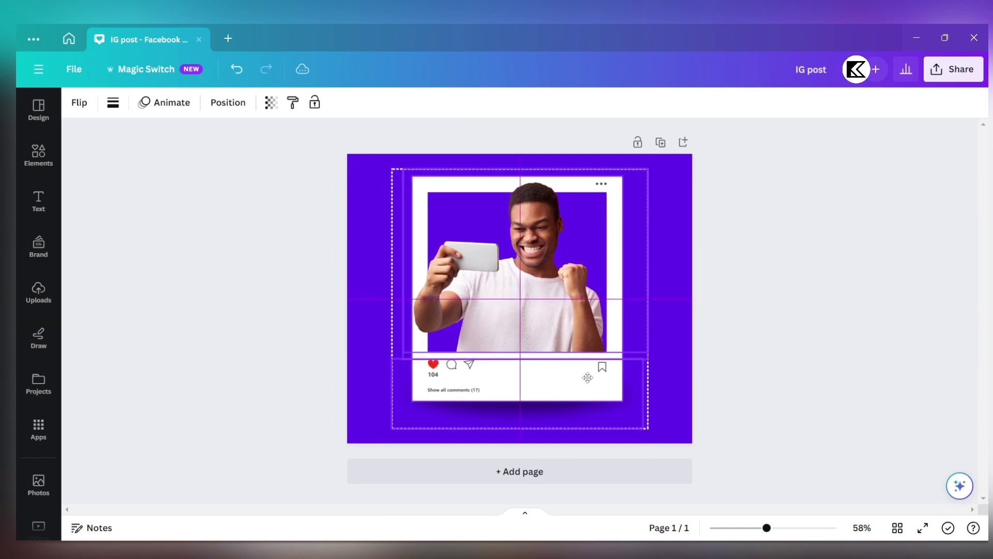
click(757, 381)
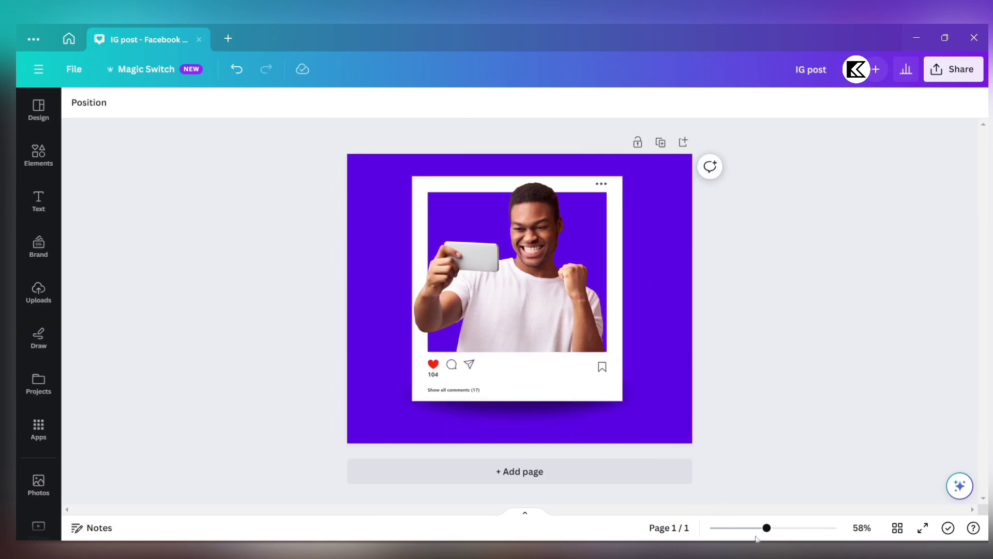
Try peach, turquoise, green, cyan, pink and orange as the page's solid background color, settling on pink
drag(768, 528, 772, 527)
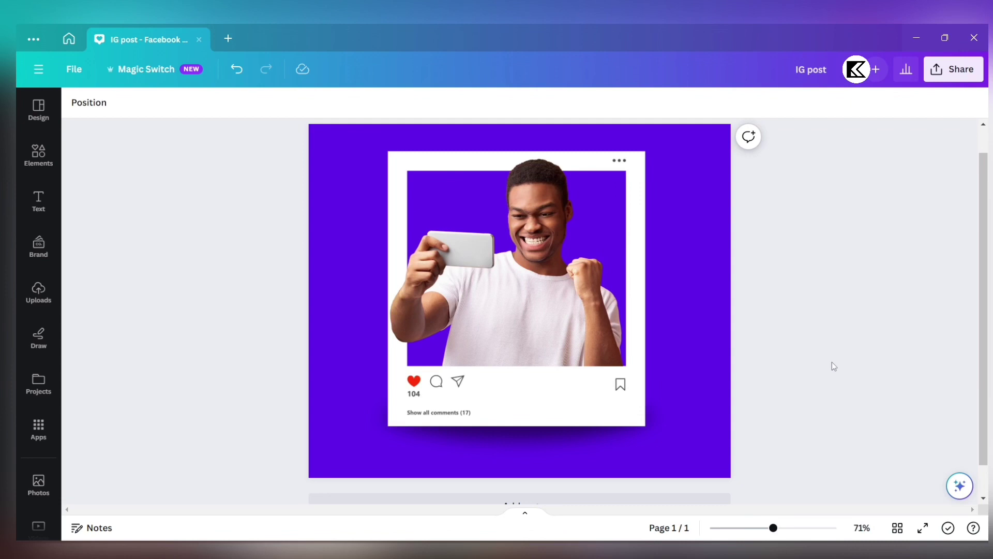
click(695, 153)
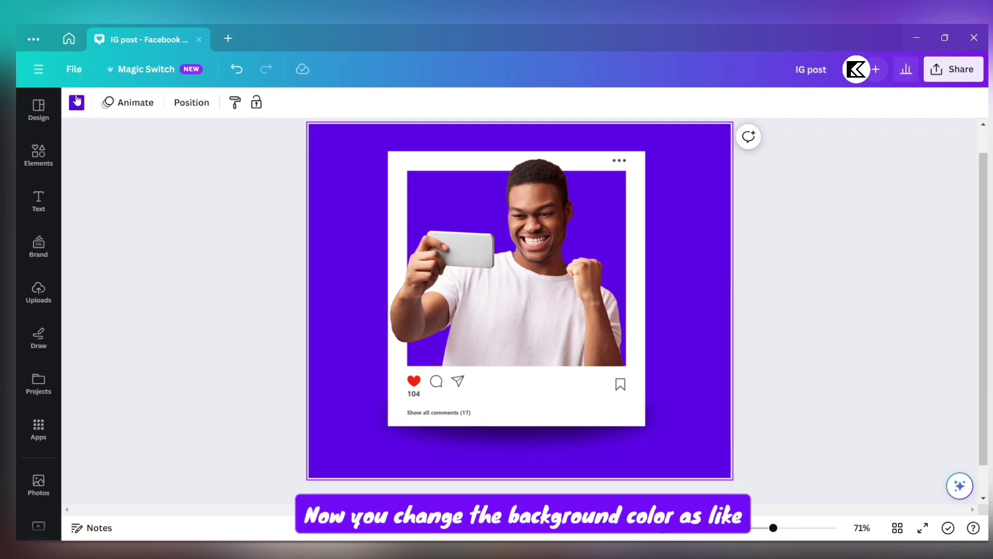
click(76, 103)
click(218, 386)
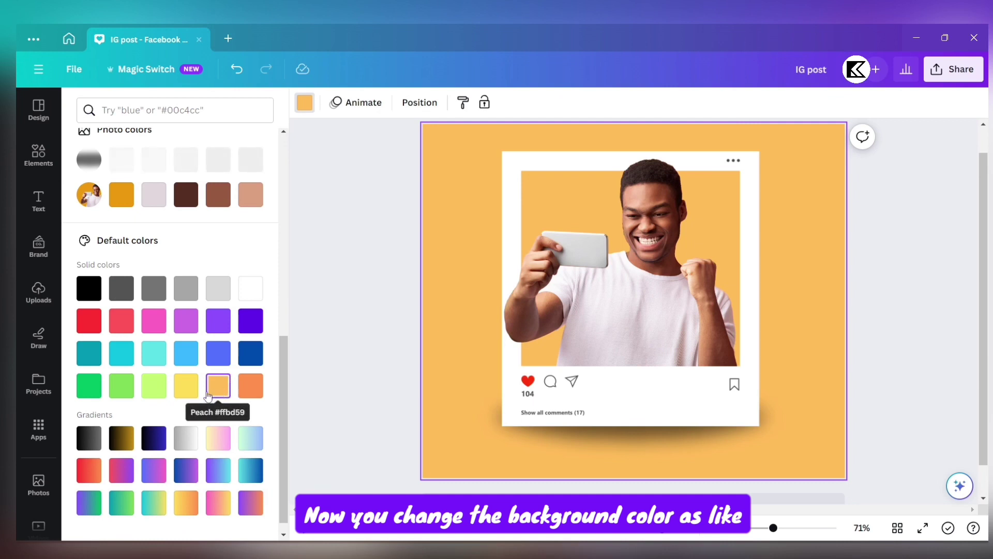
click(160, 360)
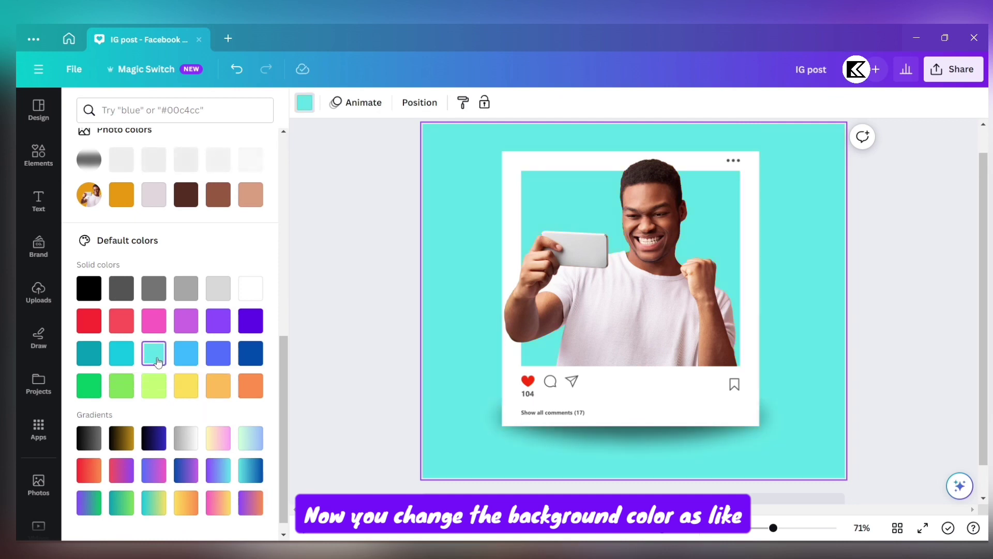
click(122, 386)
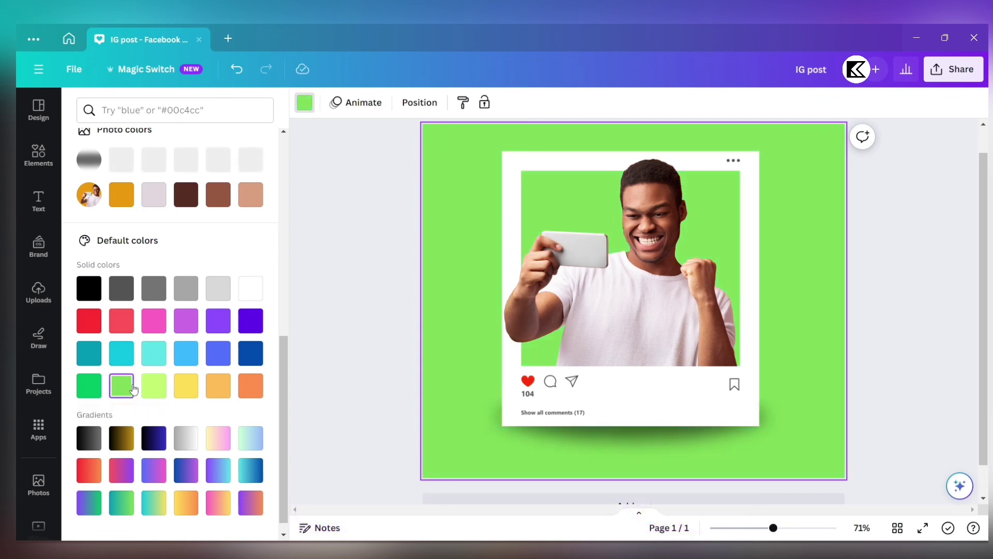
click(122, 354)
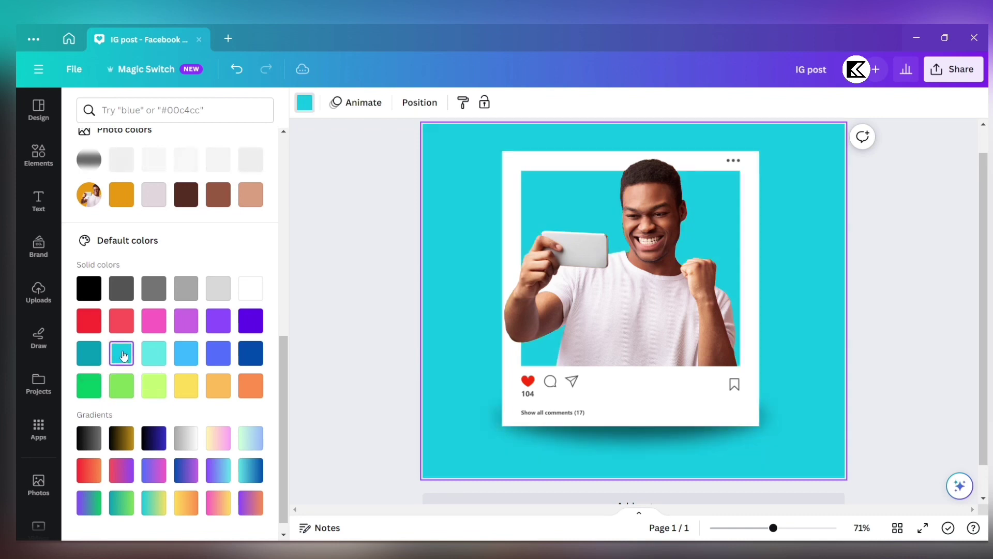
click(149, 331)
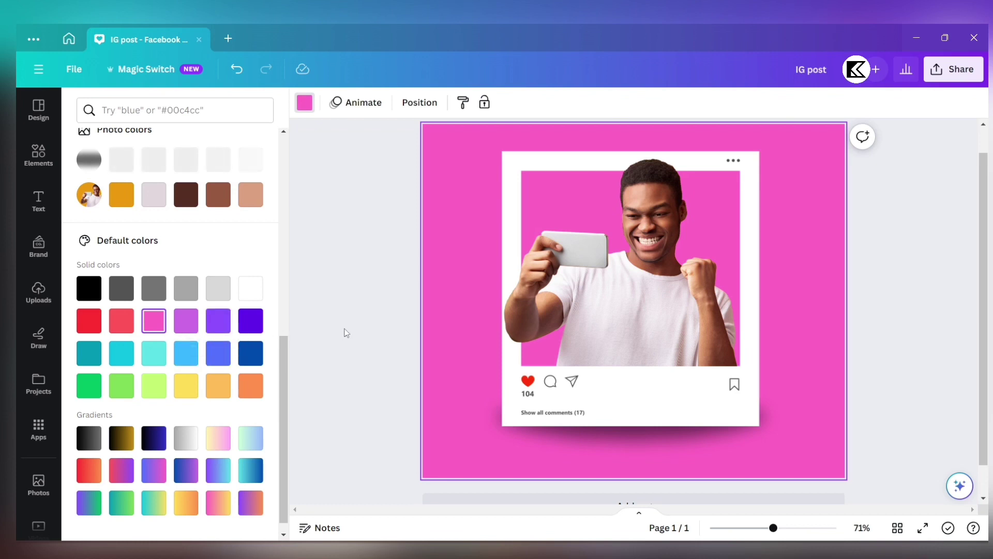
click(258, 389)
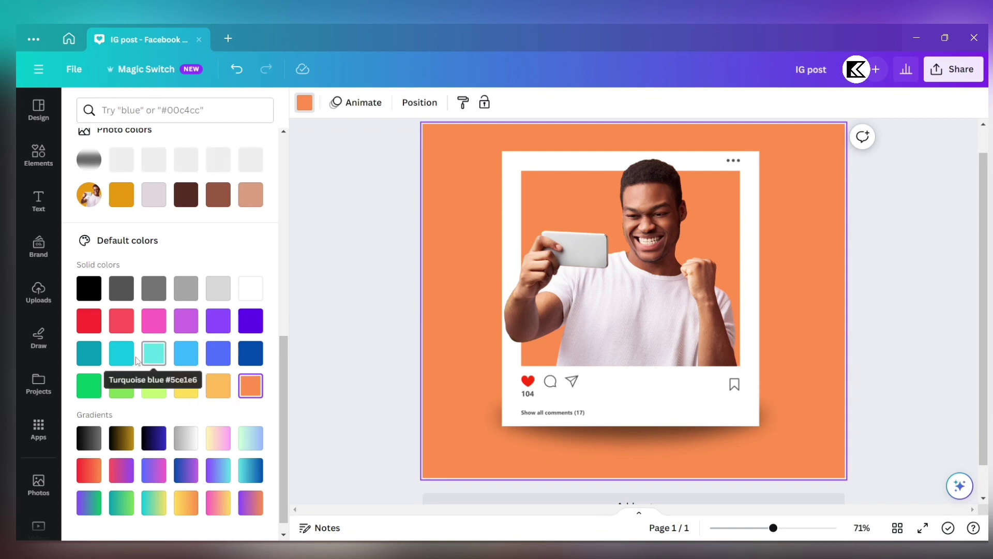
click(153, 330)
click(336, 324)
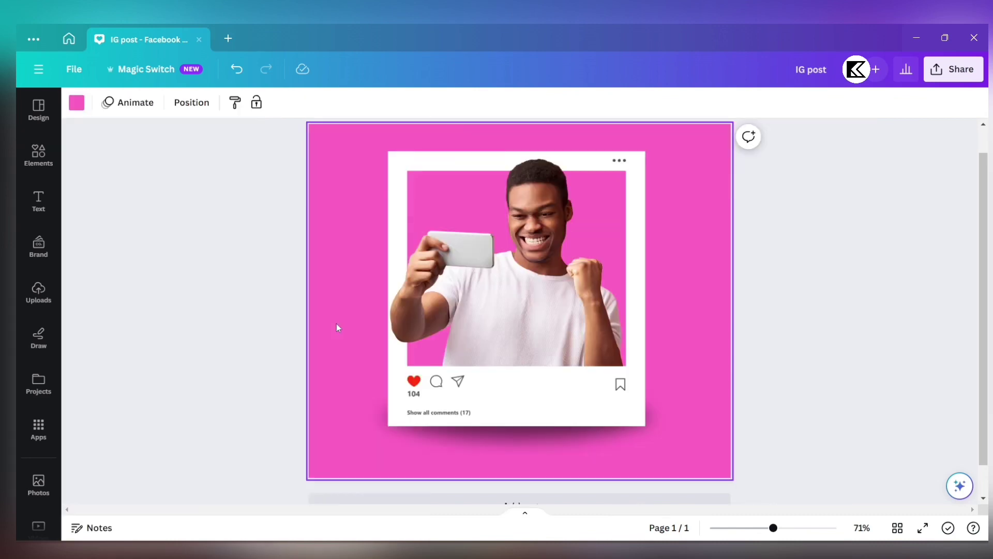